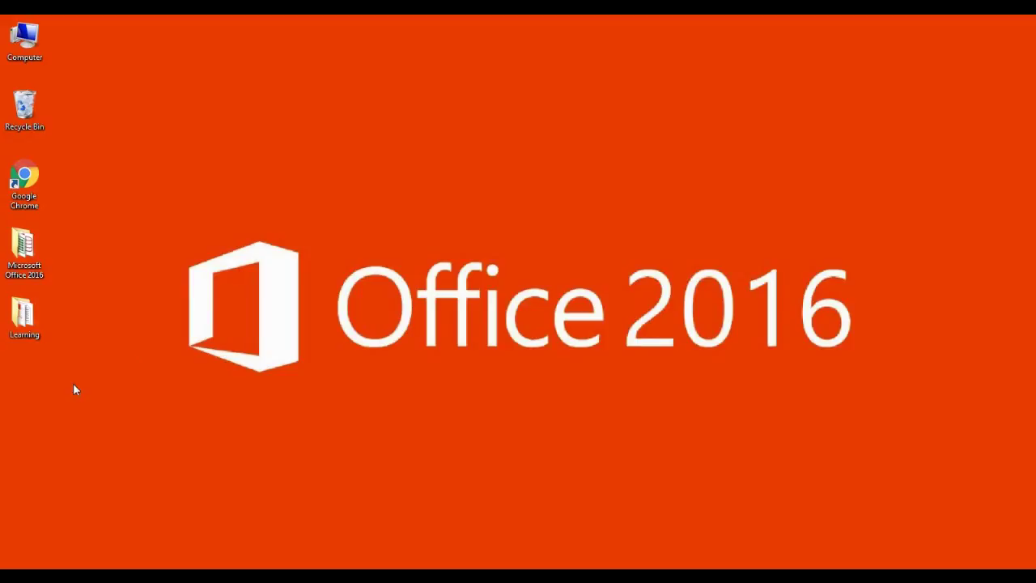
# Open the Learning folder and its Arabic document أجمل القصص القصيرة.
pyautogui.doubleClick(25, 317)
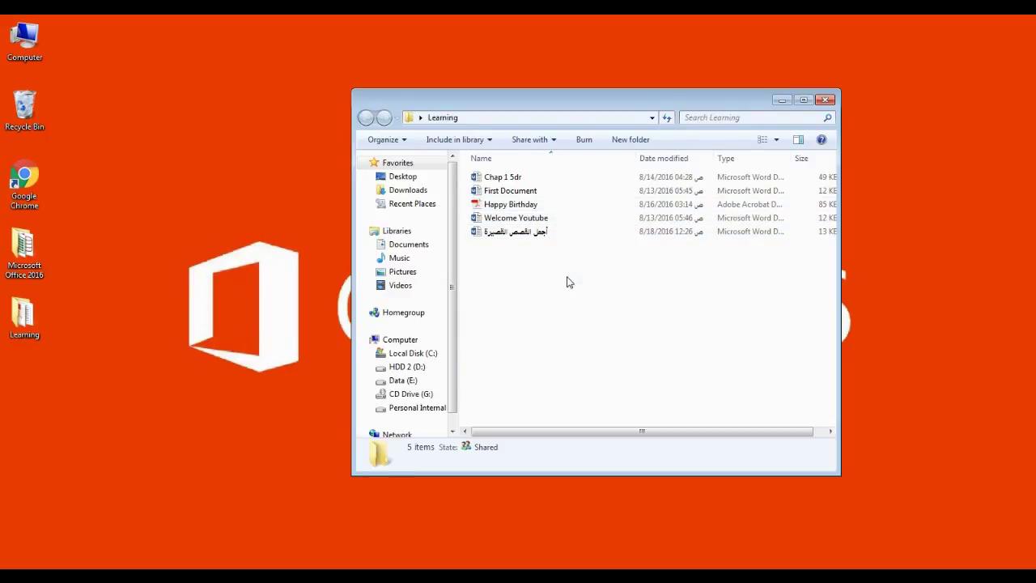
pyautogui.doubleClick(534, 235)
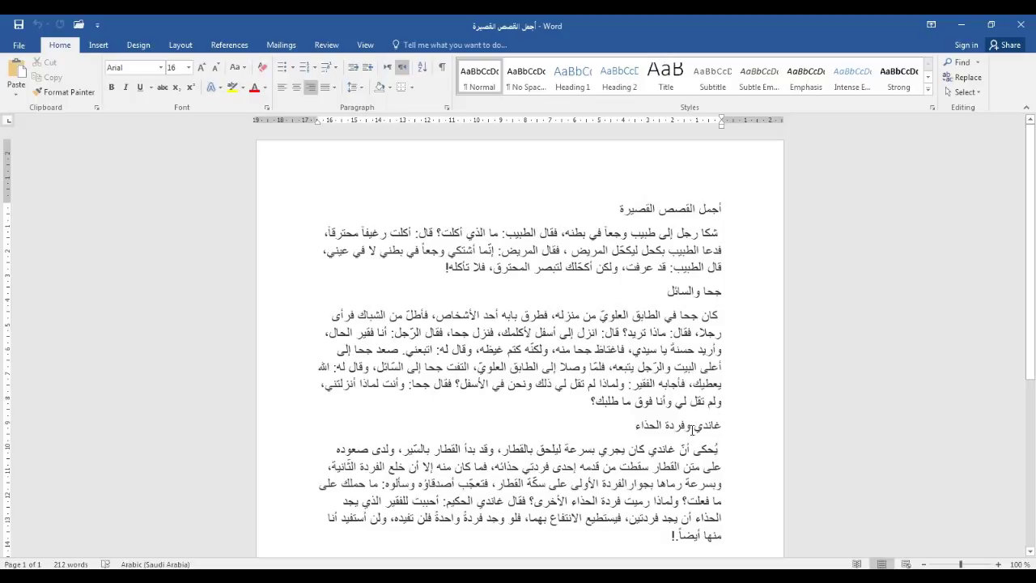
# Scroll through the stories, then select the whole title line أجمل القصص القصيرة.
pyautogui.scroll(-1, 627, 401)
pyautogui.scroll(-2, 719, 405)
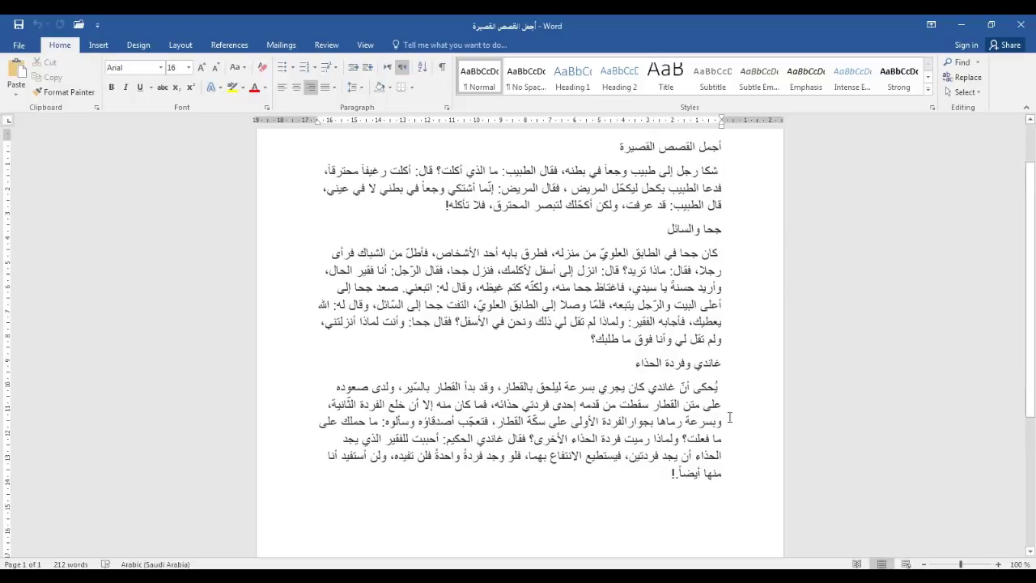
pyautogui.scroll(1, 699, 456)
pyautogui.scroll(2, 698, 456)
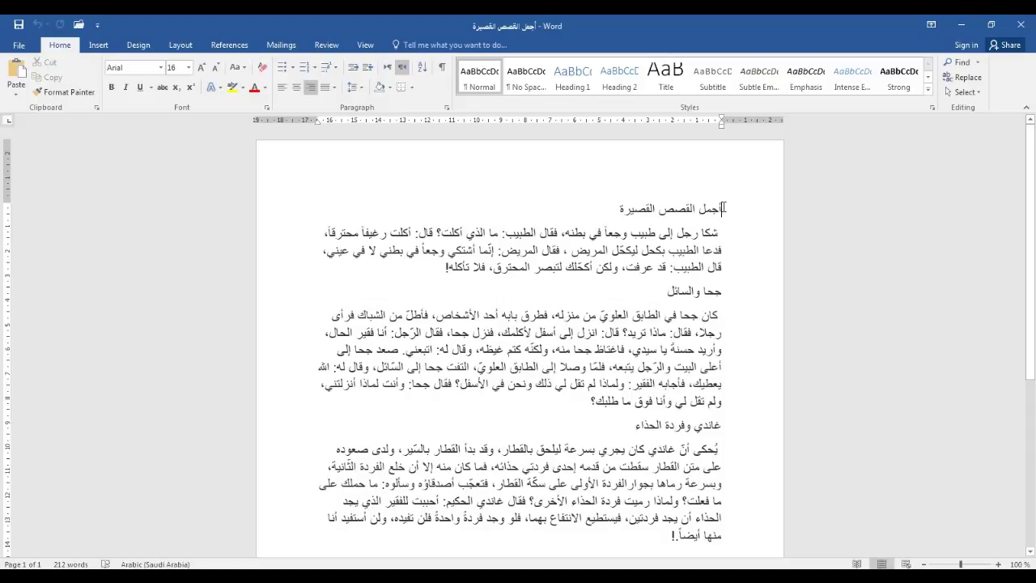
pyautogui.click(612, 208)
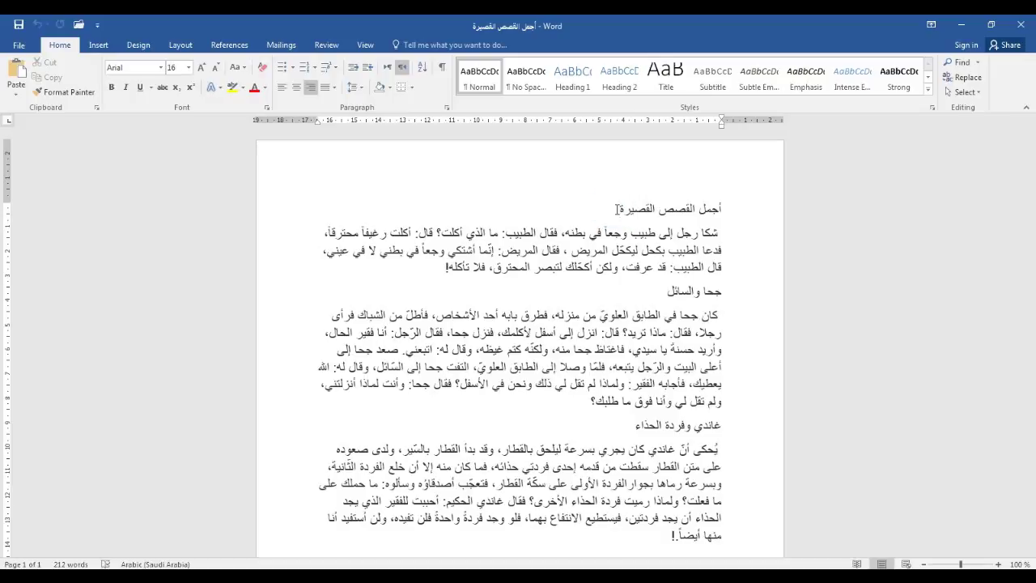
pyautogui.moveTo(615, 209); pyautogui.dragTo(715, 210)
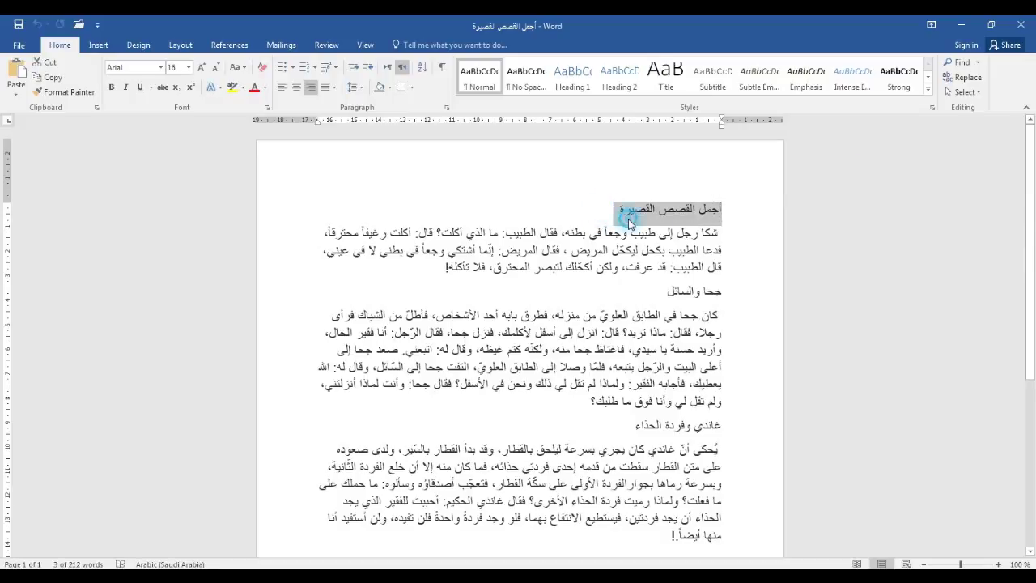
pyautogui.click(613, 210)
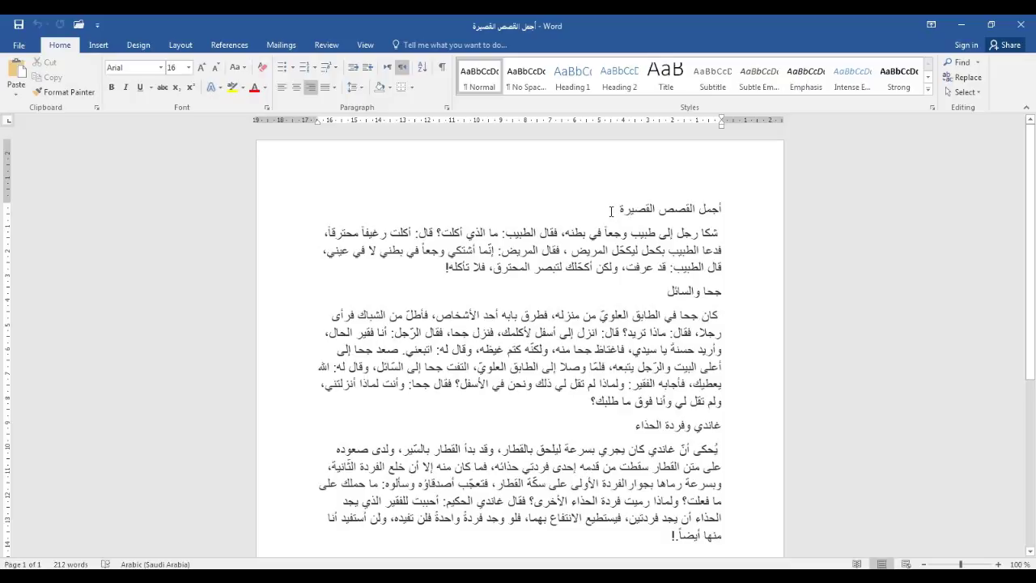
pyautogui.click(611, 210)
pyautogui.moveTo(613, 210); pyautogui.dragTo(701, 217)
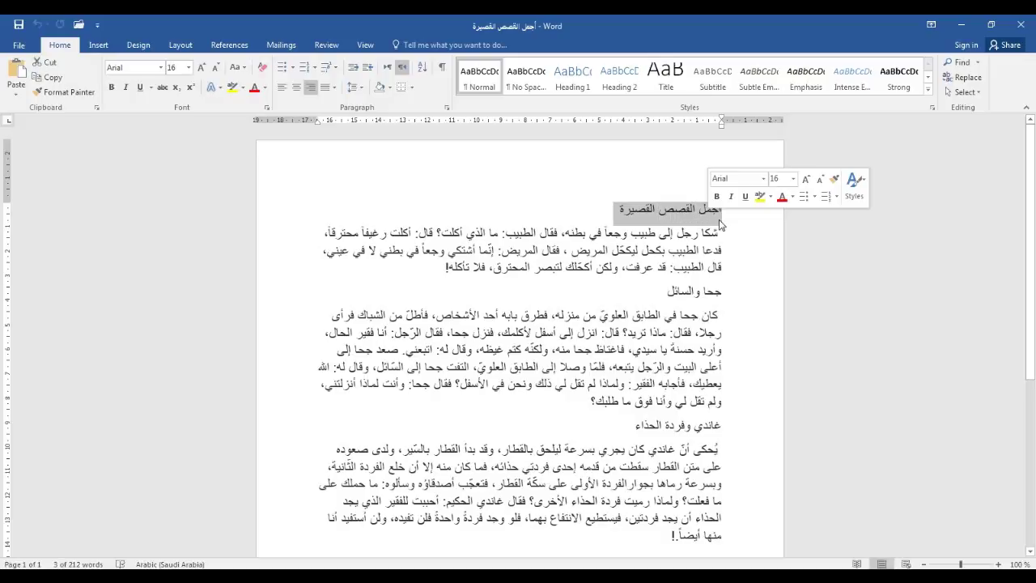
pyautogui.click(689, 210)
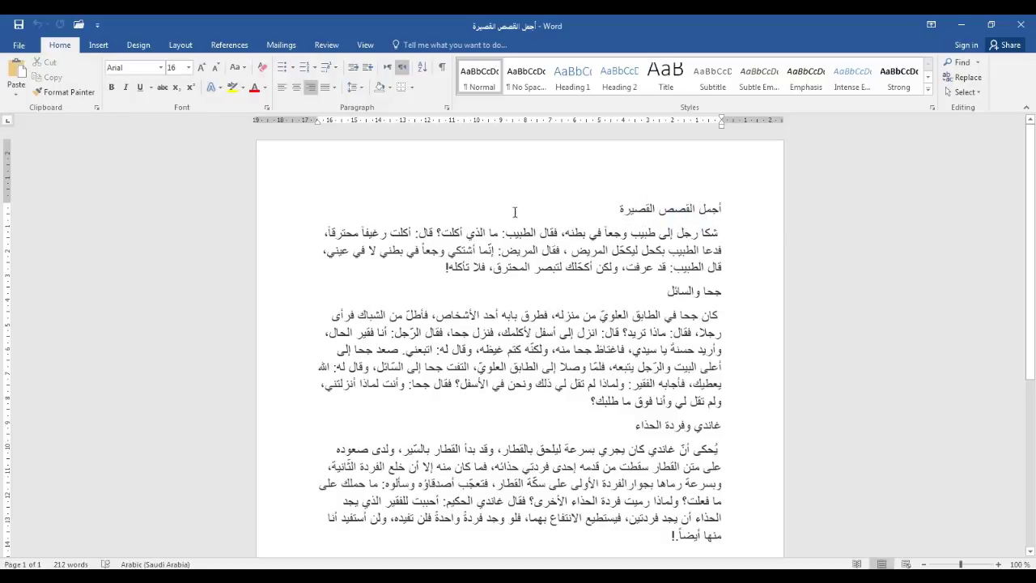
pyautogui.click(294, 213)
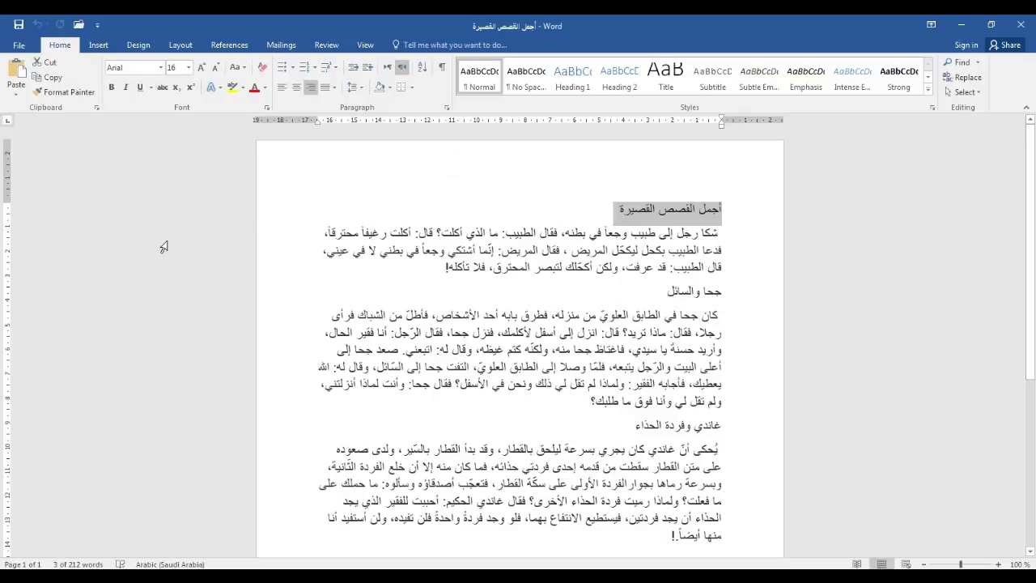
pyautogui.click(485, 214)
pyautogui.click(483, 251)
pyautogui.click(525, 310)
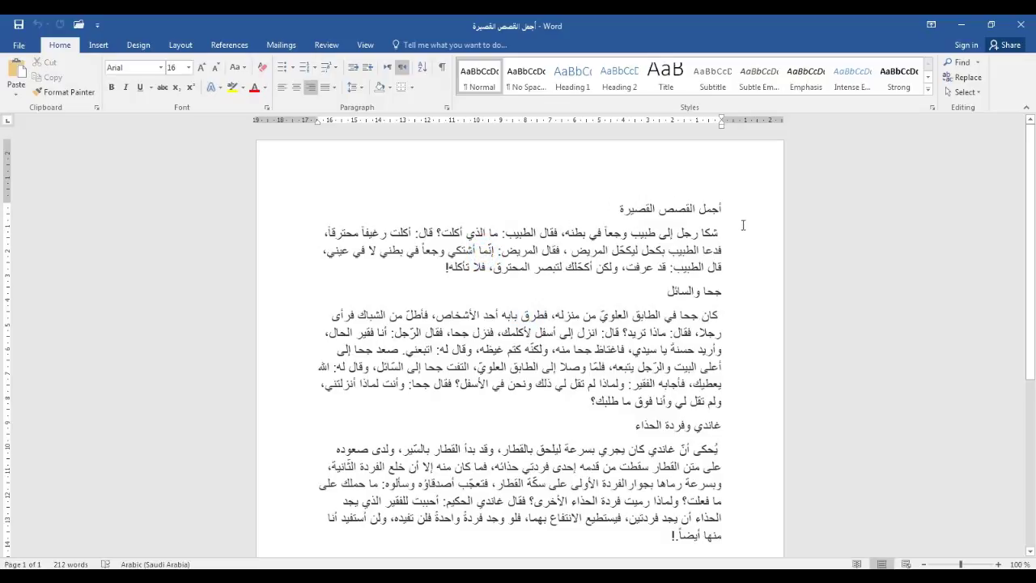
pyautogui.doubleClick(637, 209)
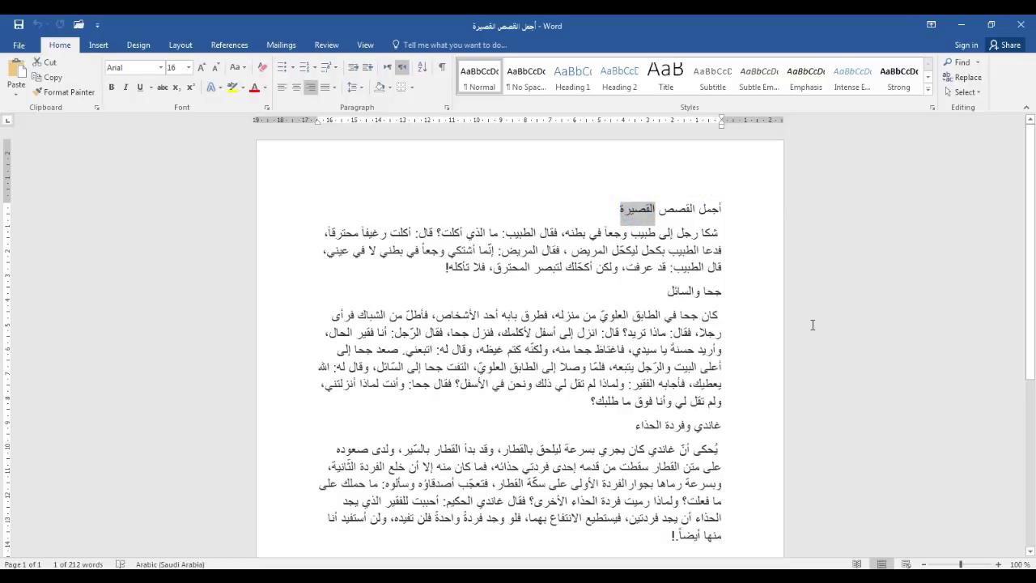
pyautogui.click(603, 217)
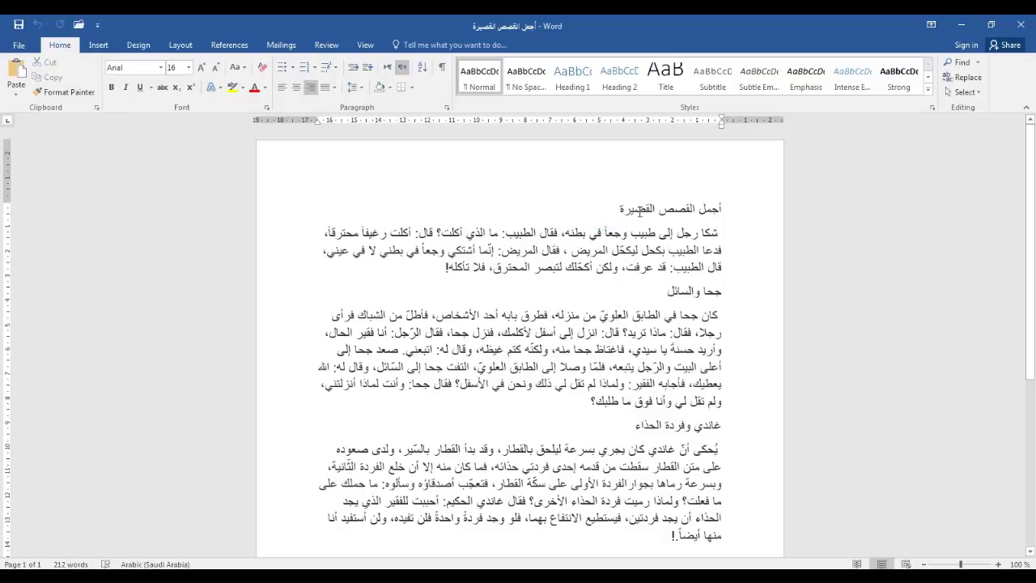
pyautogui.tripleClick(640, 209)
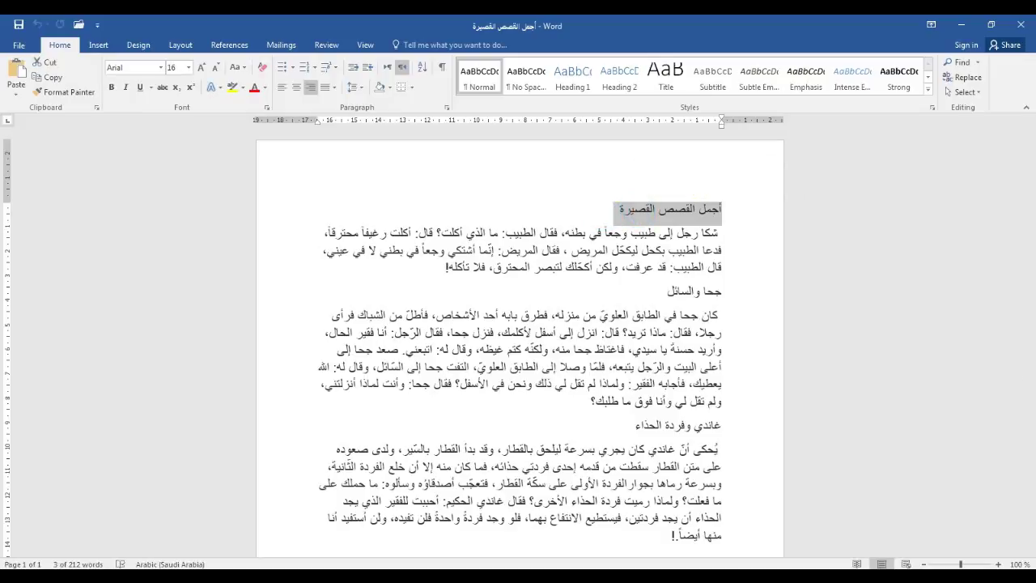
pyautogui.click(582, 261)
pyautogui.click(637, 211)
pyautogui.doubleClick(638, 212)
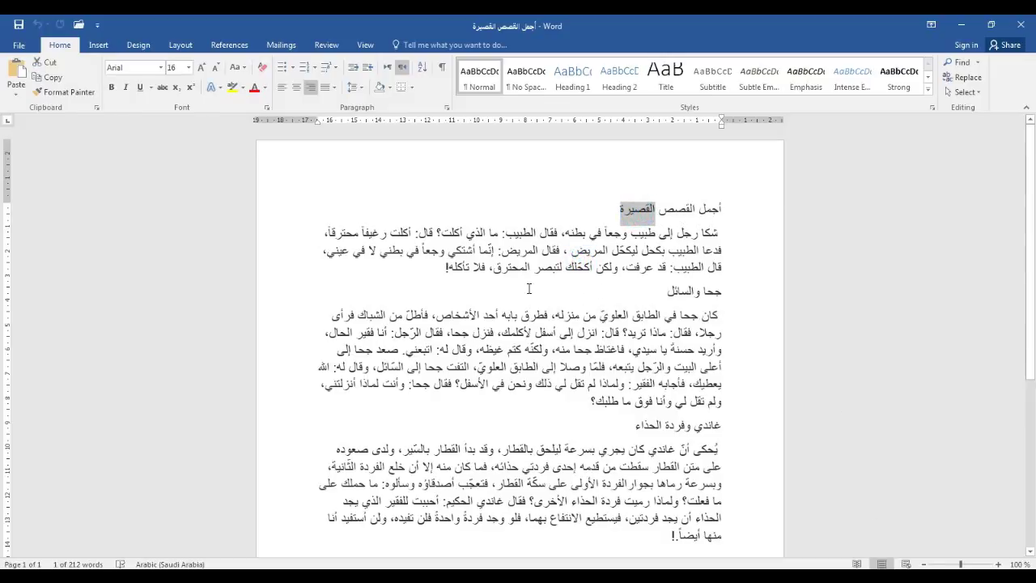
pyautogui.click(643, 209)
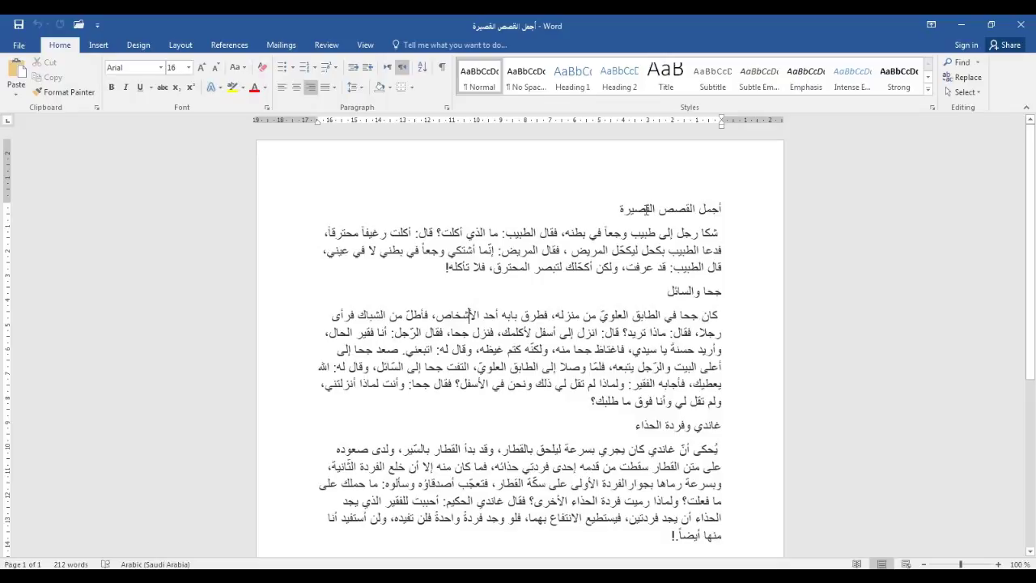
pyautogui.tripleClick(644, 209)
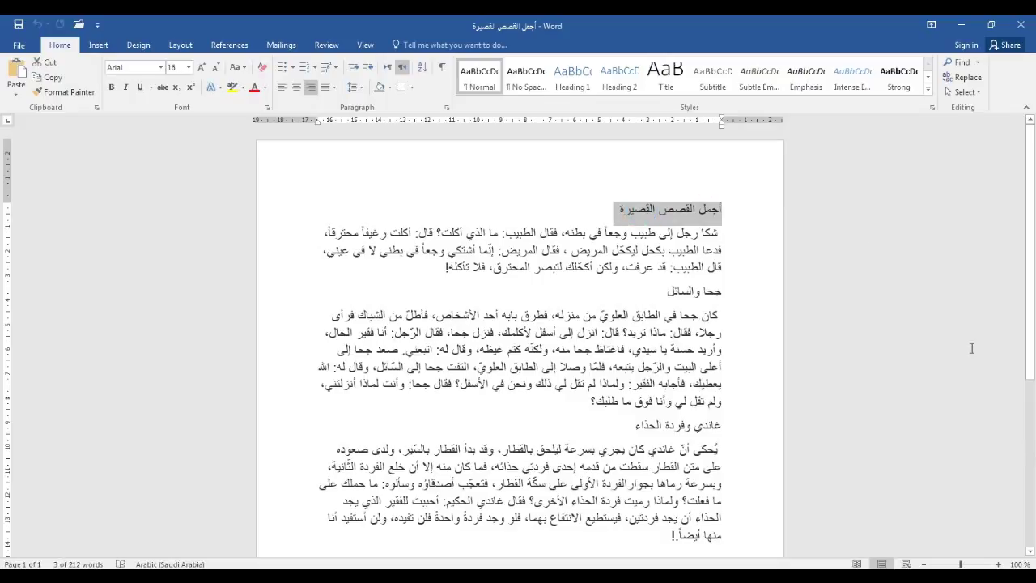
pyautogui.hotkey('ctrl', 'r')
# Bold the title at 130% zoom, keeping it right-aligned after trying centre alignment.
pyautogui.click(111, 88)
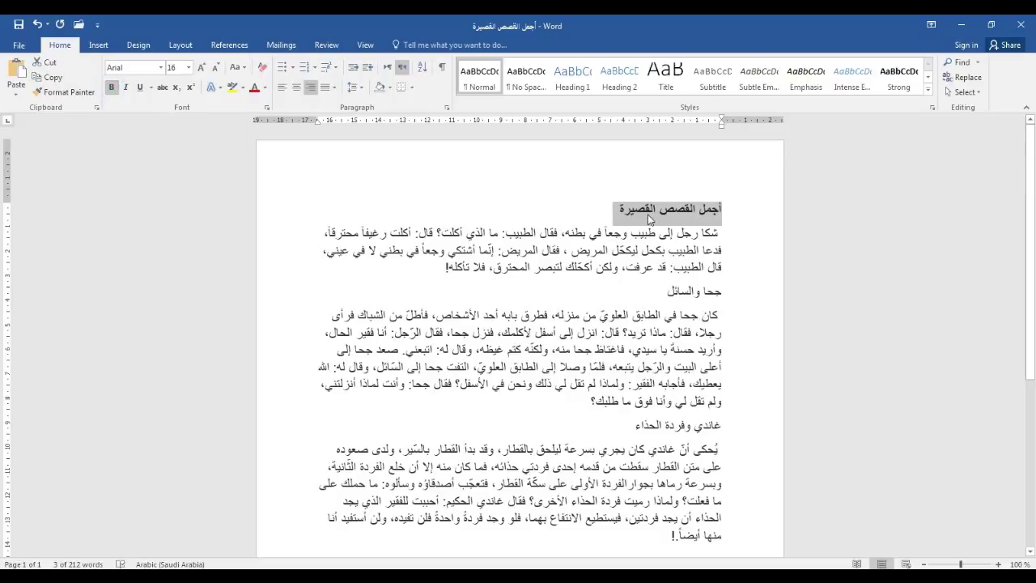
pyautogui.click(998, 564)
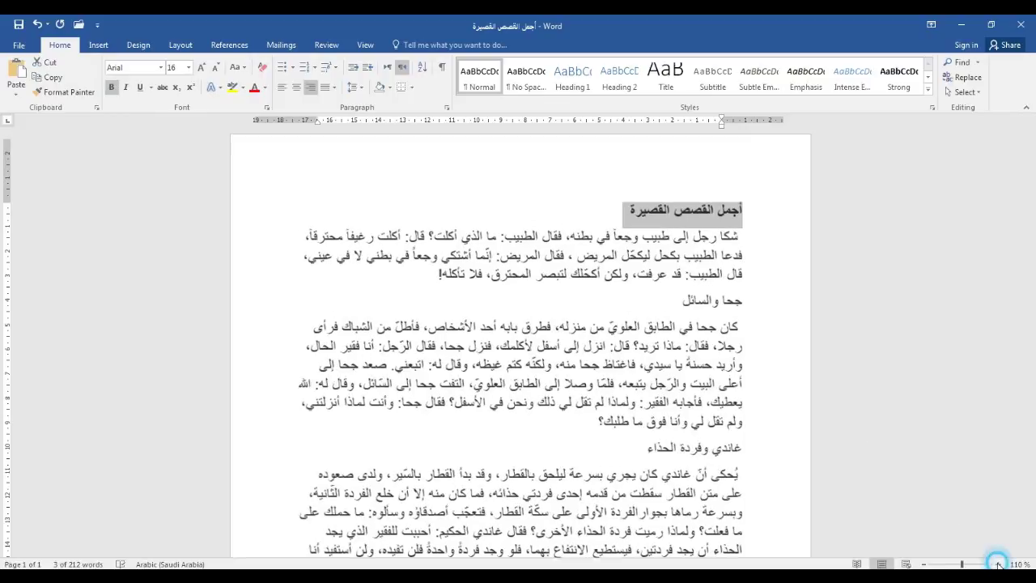
pyautogui.click(998, 564)
pyautogui.click(998, 564)
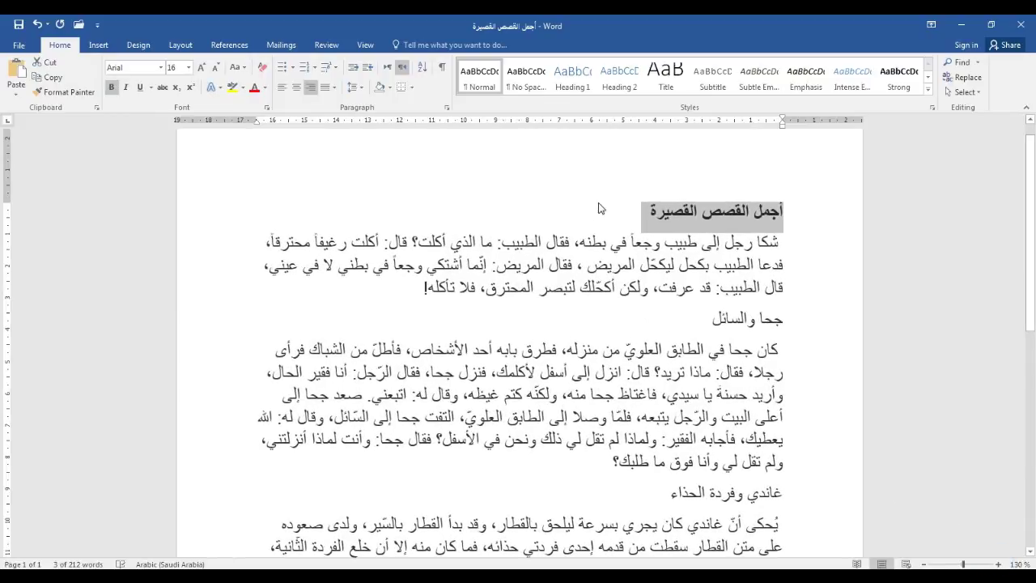
pyautogui.click(110, 89)
pyautogui.hotkey('ctrl', 'b')
pyautogui.hotkey('ctrl', 'b')
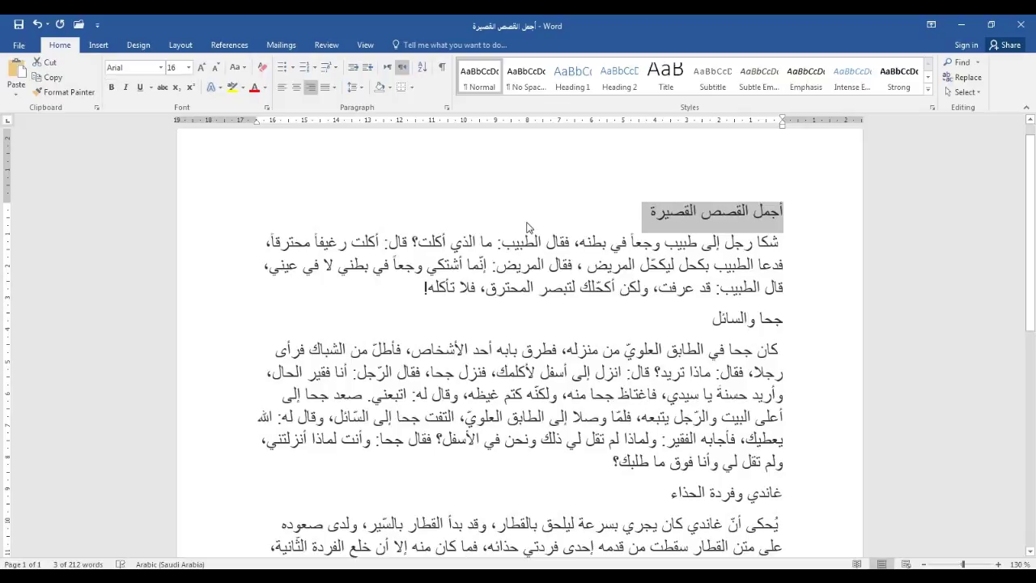
pyautogui.hotkey('ctrl', 'b')
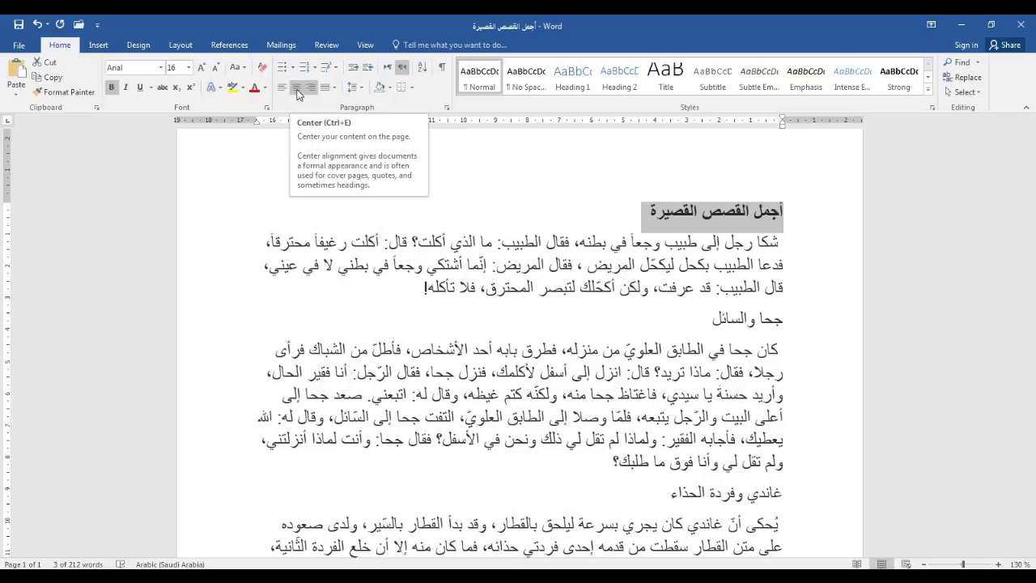
pyautogui.click(297, 91)
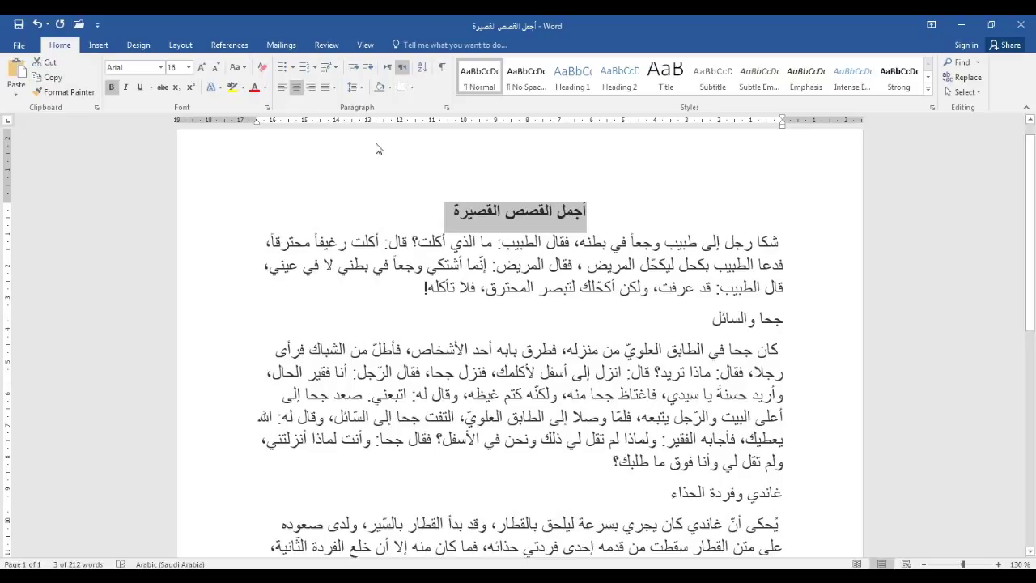
pyautogui.click(311, 88)
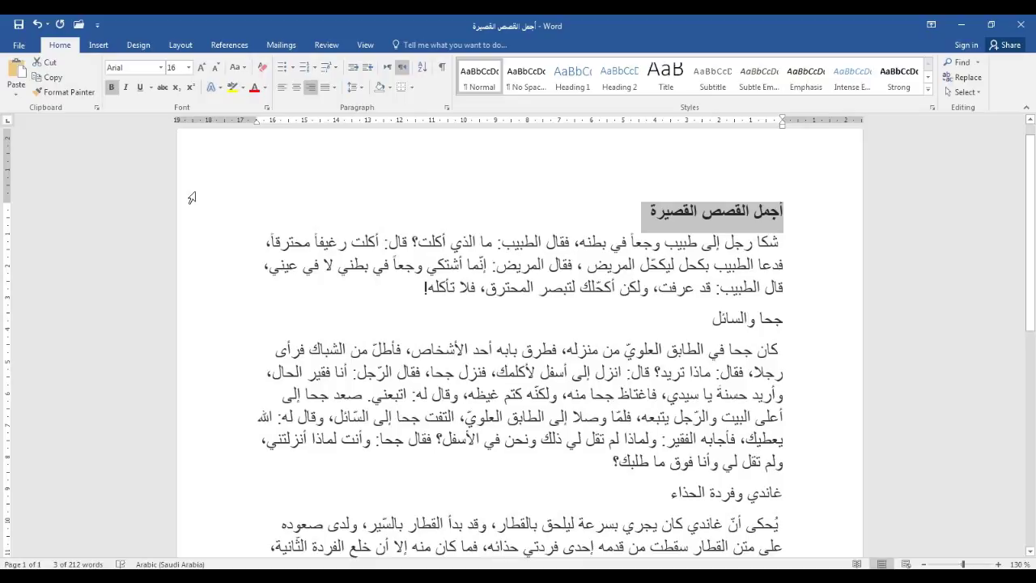
pyautogui.press('Delete')
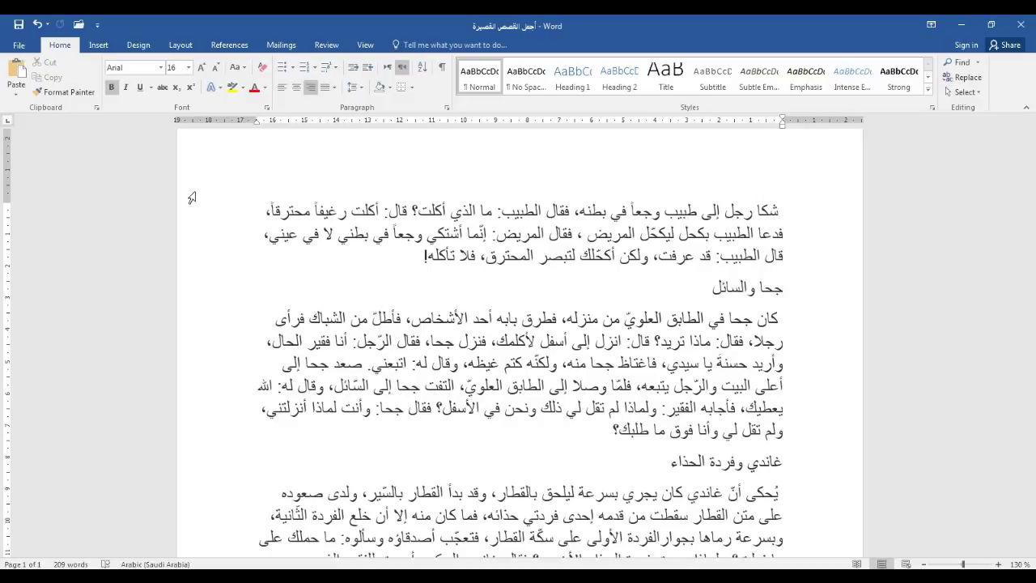
pyautogui.scroll(1, 136, 340)
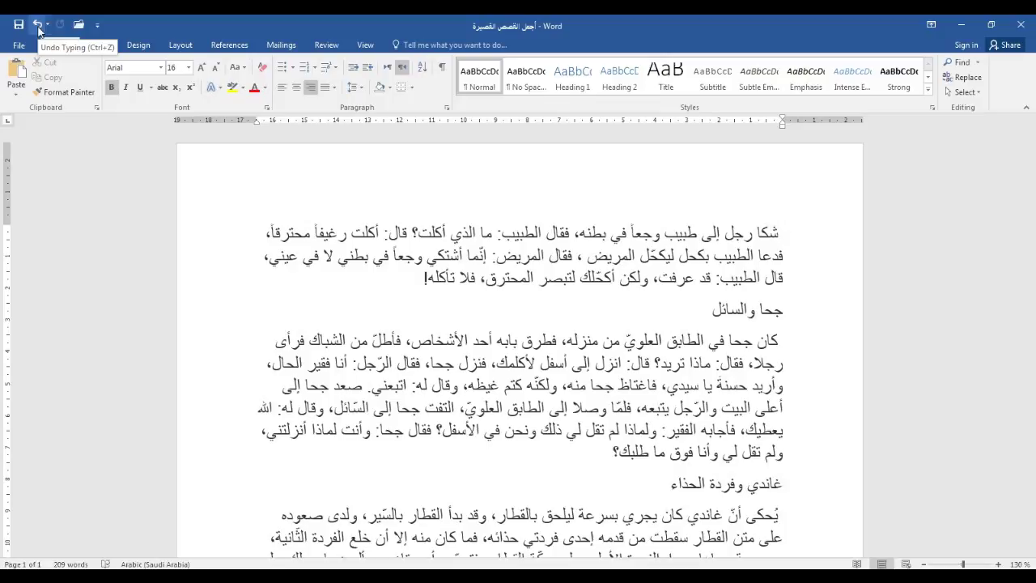
pyautogui.click(37, 25)
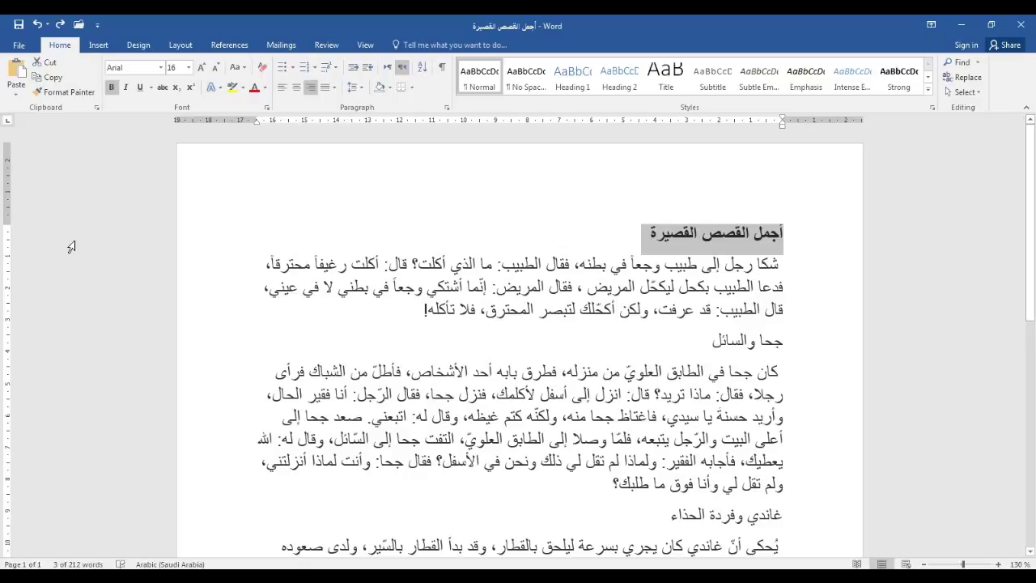
pyautogui.press('Delete')
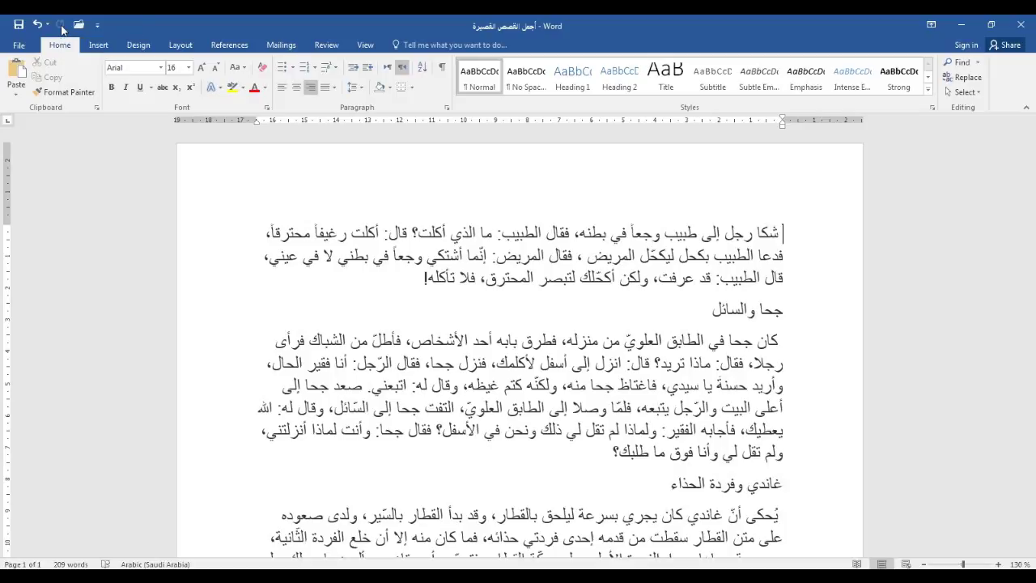
pyautogui.hotkey('ctrl', 'z')
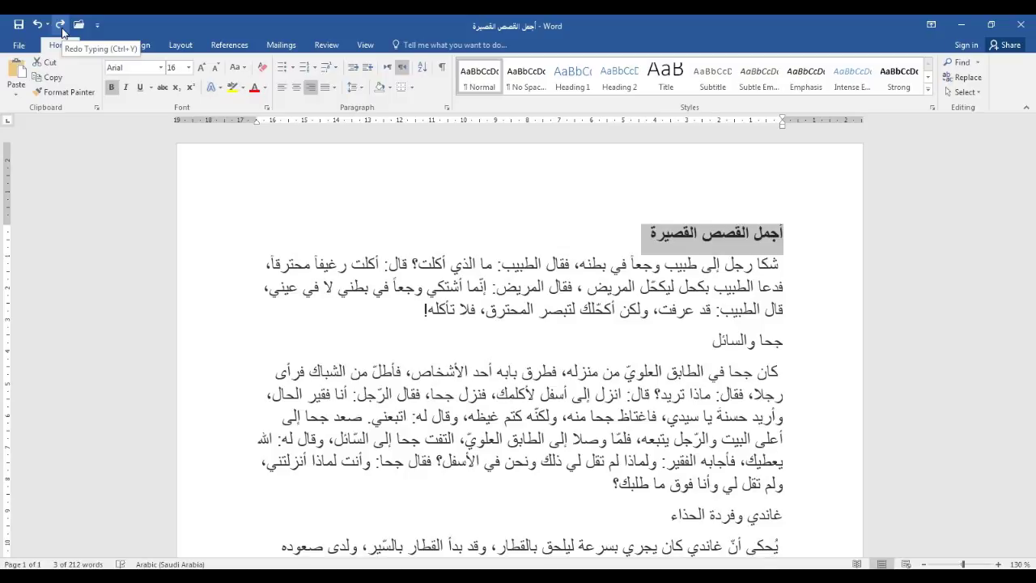
pyautogui.click(61, 25)
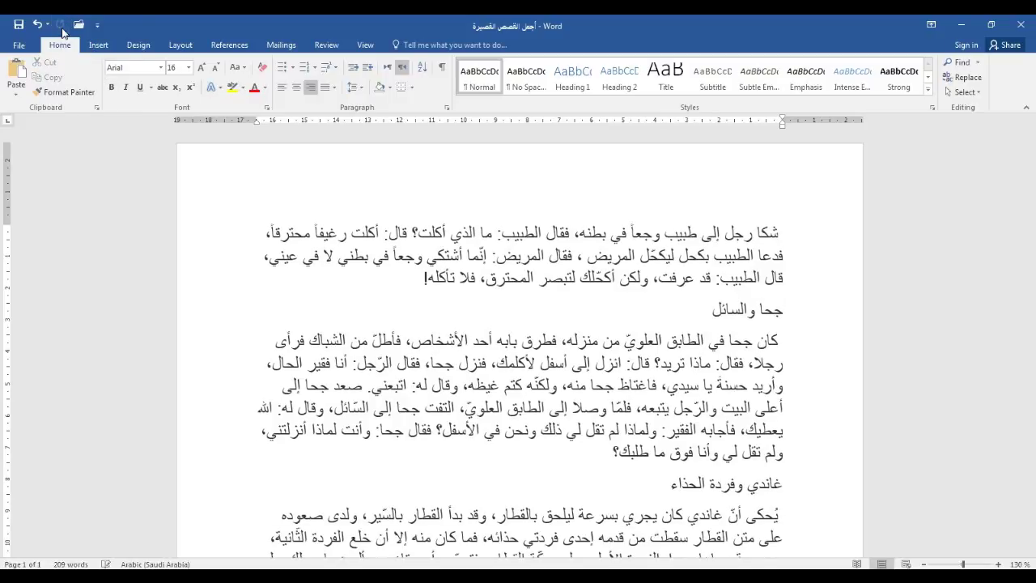
pyautogui.hotkey('ctrl', 'z')
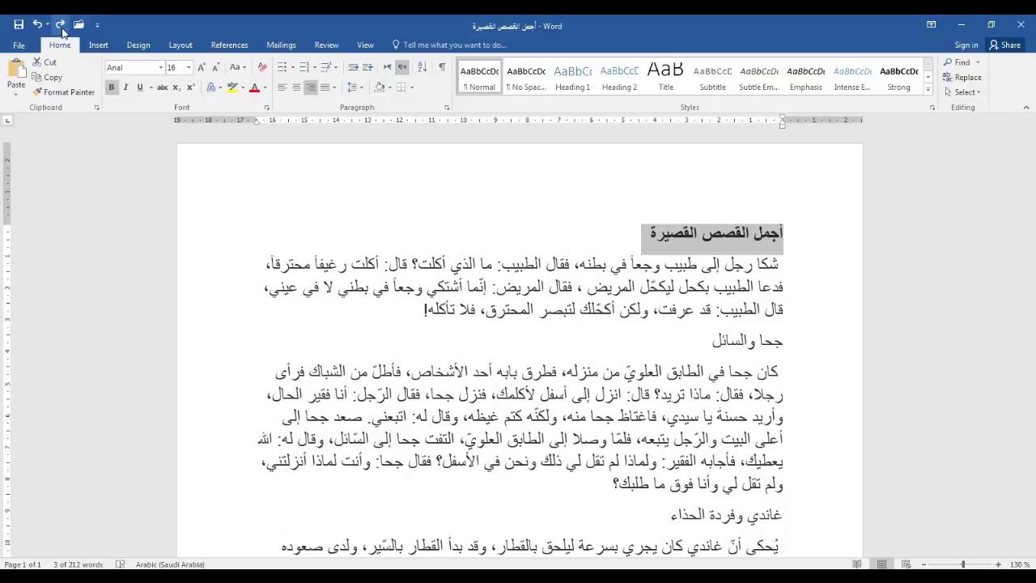
# Select the second story's heading جحا والسائل and make it bold.
pyautogui.click(603, 340)
pyautogui.scroll(-2, 741, 312)
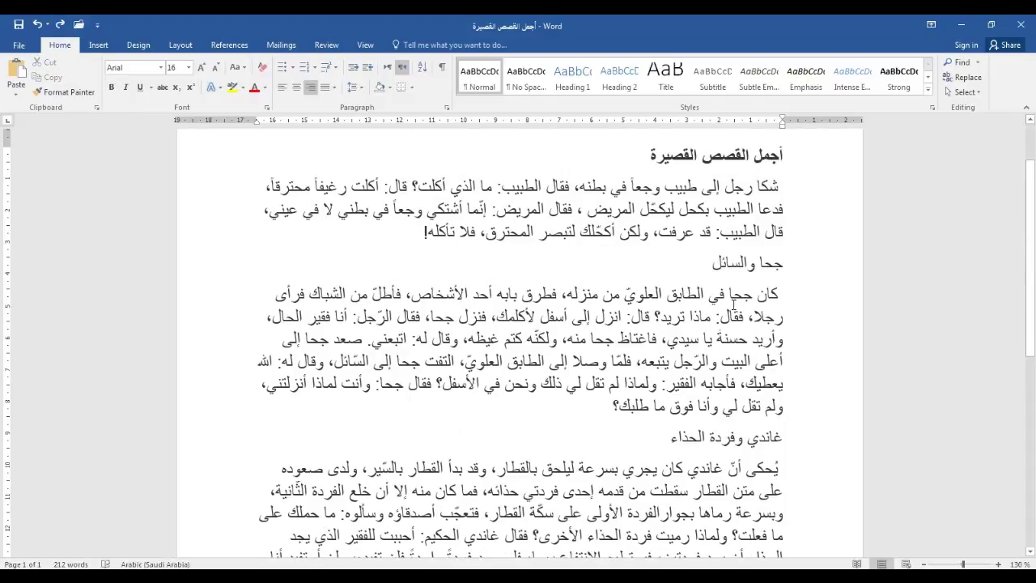
pyautogui.moveTo(711, 267); pyautogui.dragTo(790, 274)
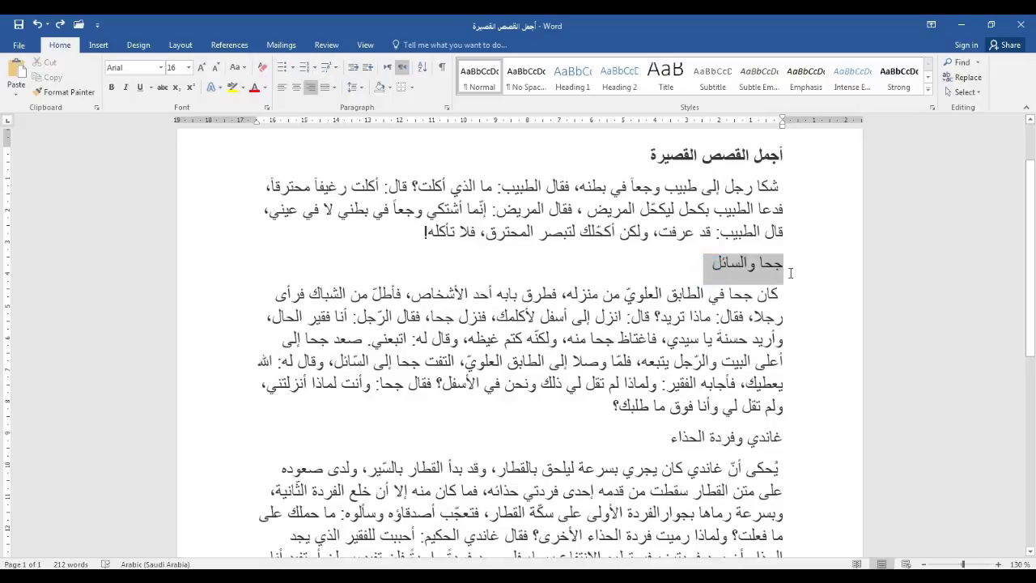
pyautogui.click(112, 88)
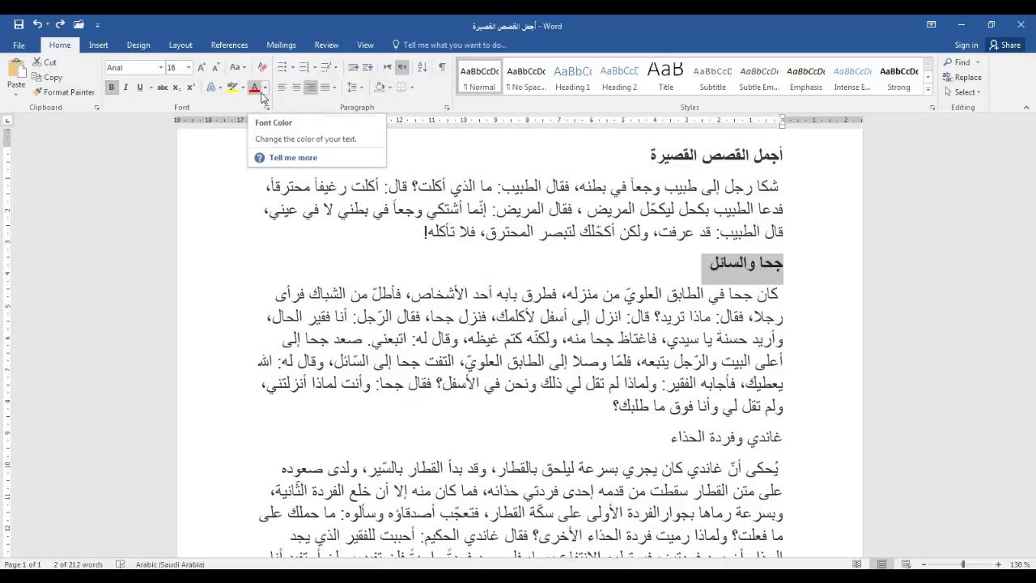
# Try a custom light-blue colour on the heading, then undo it back to black.
pyautogui.click(264, 89)
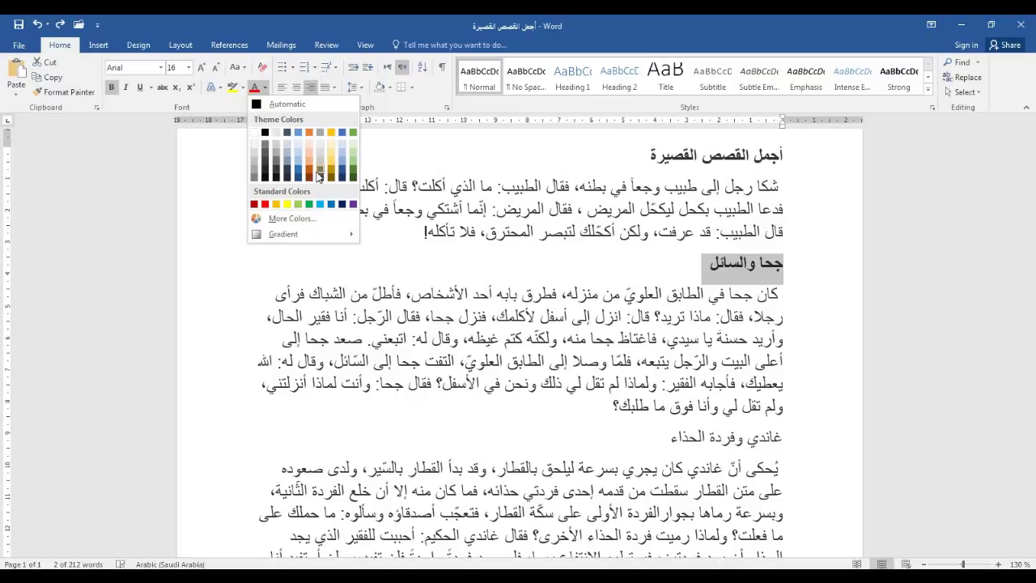
pyautogui.click(307, 220)
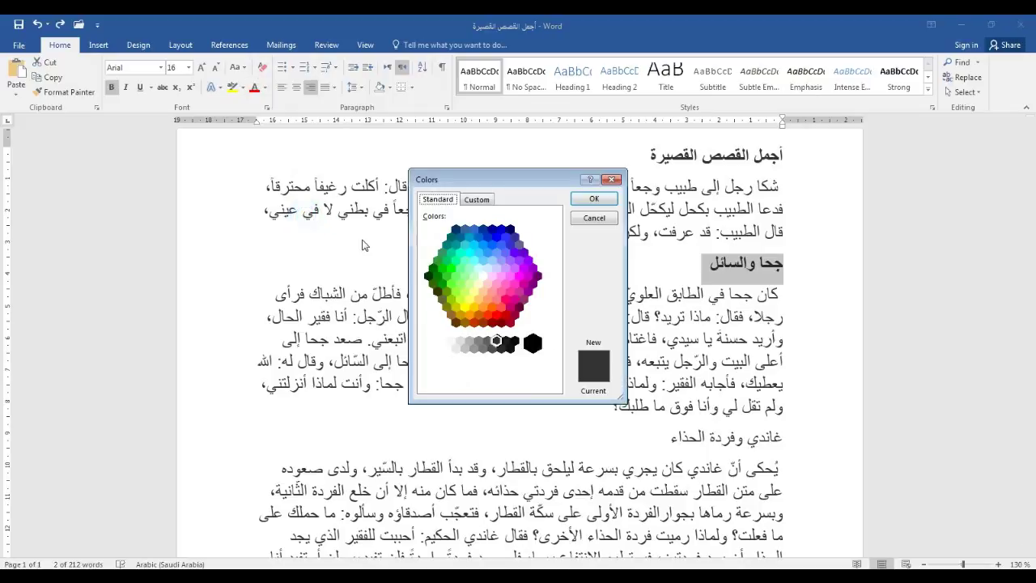
pyautogui.moveTo(491, 179); pyautogui.dragTo(140, 133)
pyautogui.click(173, 156)
pyautogui.moveTo(93, 245); pyautogui.dragTo(113, 210)
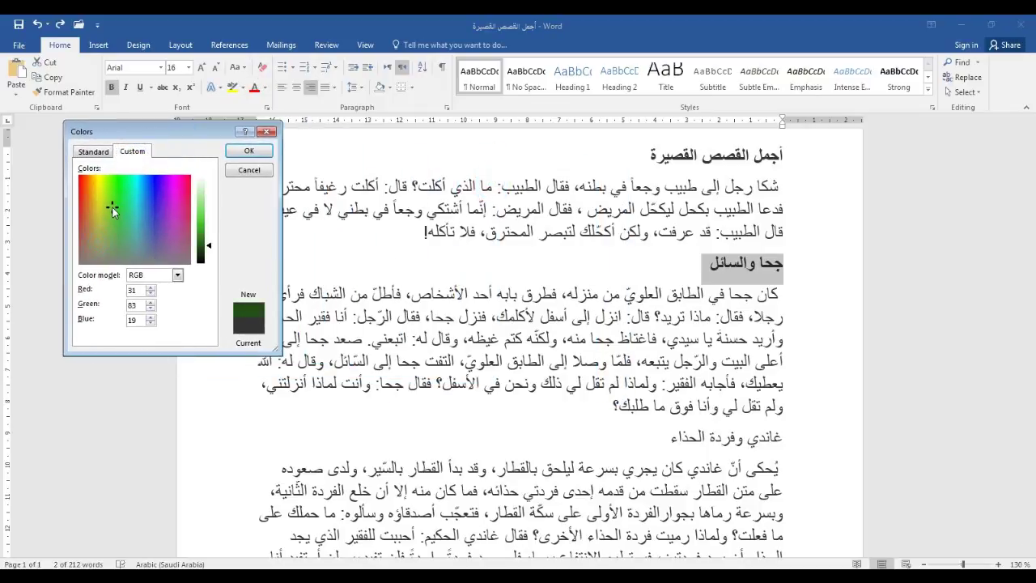
pyautogui.moveTo(215, 230); pyautogui.dragTo(209, 193)
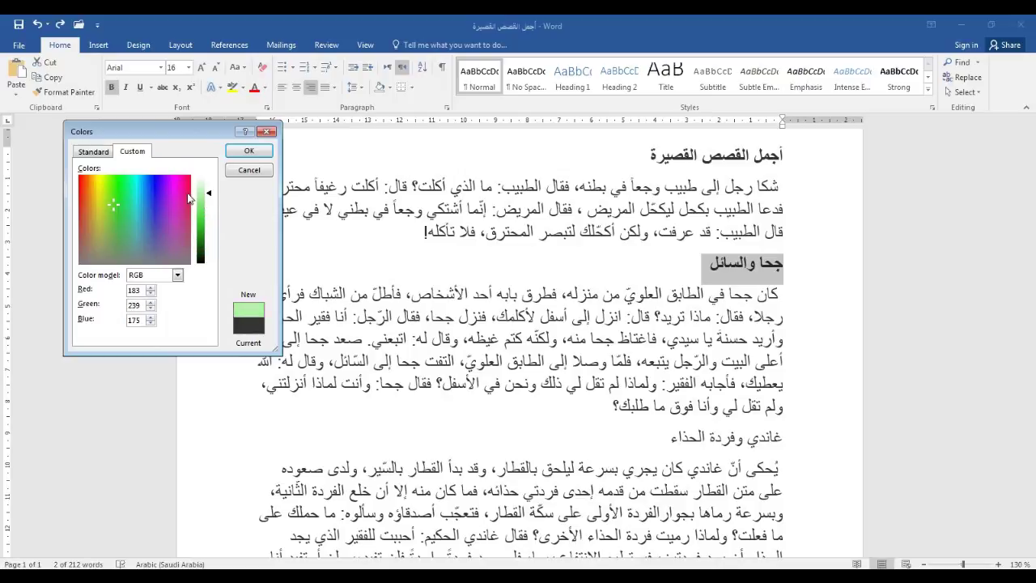
pyautogui.moveTo(88, 180)
pyautogui.mouseDown()
pyautogui.moveTo(156, 179)
pyautogui.moveTo(145, 186)
pyautogui.moveTo(201, 200)
pyautogui.mouseUp()
pyautogui.click(253, 150)
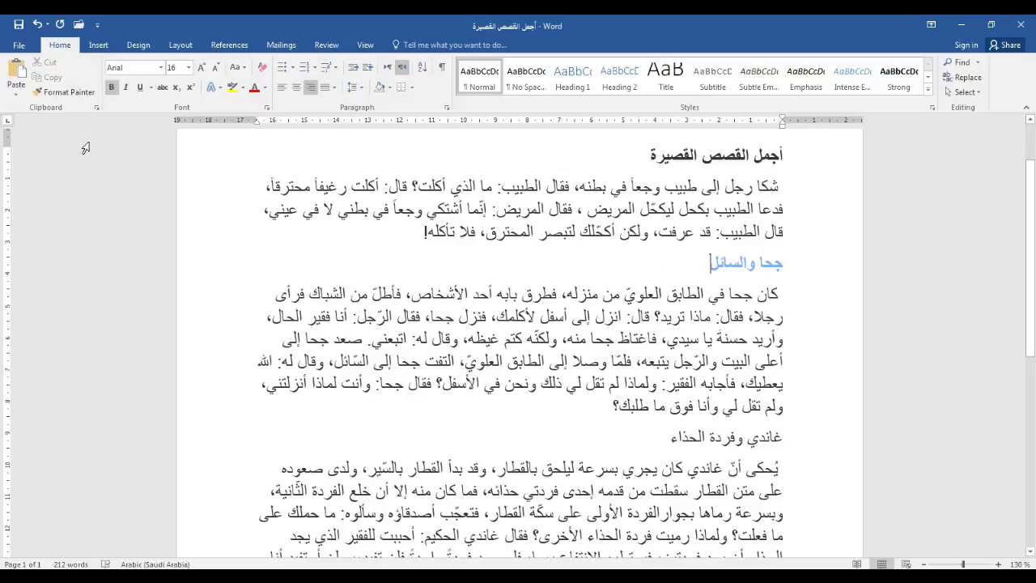
pyautogui.hotkey('ctrl', 'z')
pyautogui.click(782, 298)
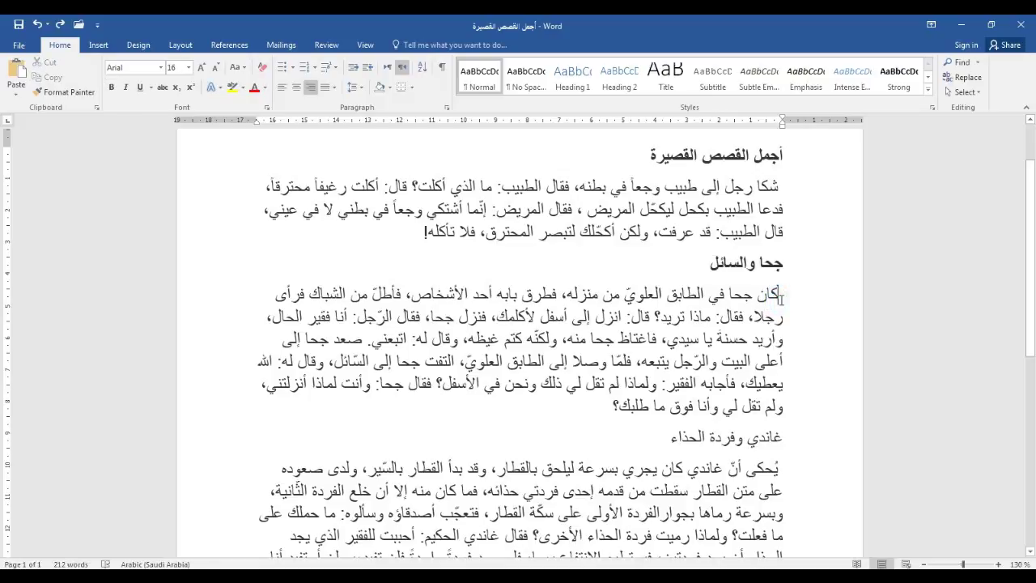
# Select the third story's heading غاندي وفردة الحذاء and make it bold.
pyautogui.scroll(-1, 782, 297)
pyautogui.scroll(-1, 782, 303)
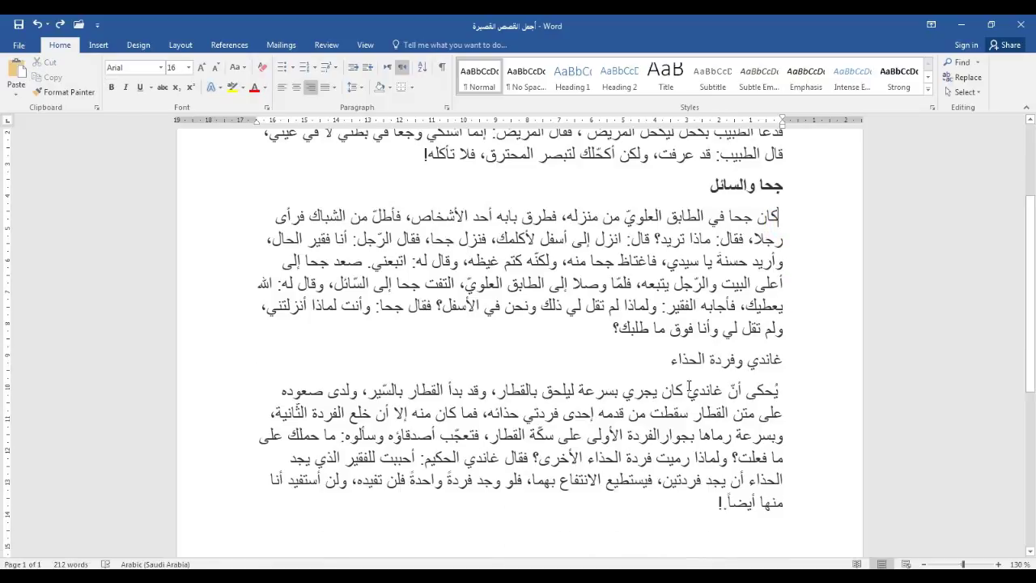
pyautogui.moveTo(663, 367); pyautogui.dragTo(785, 368)
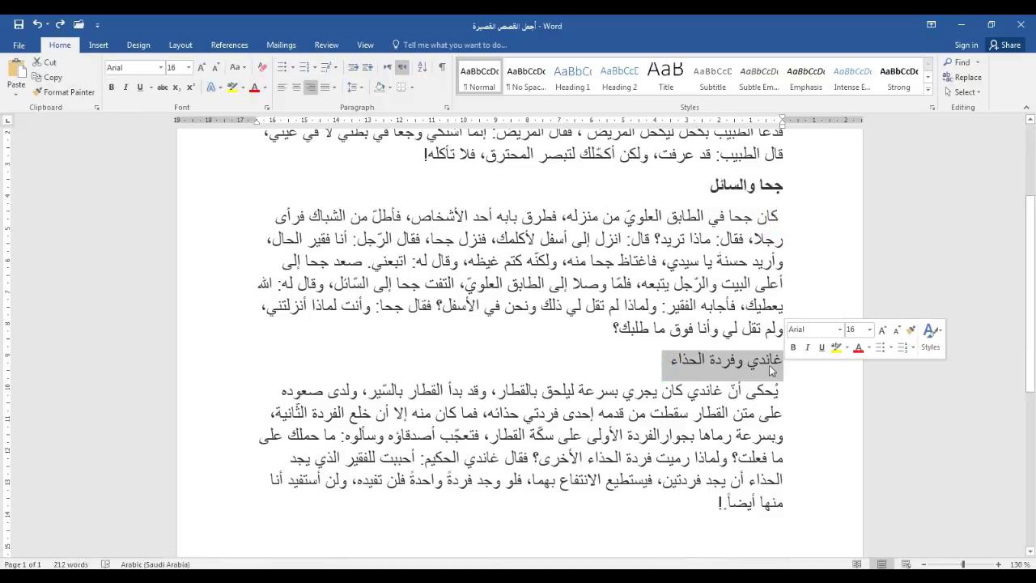
pyautogui.click(112, 86)
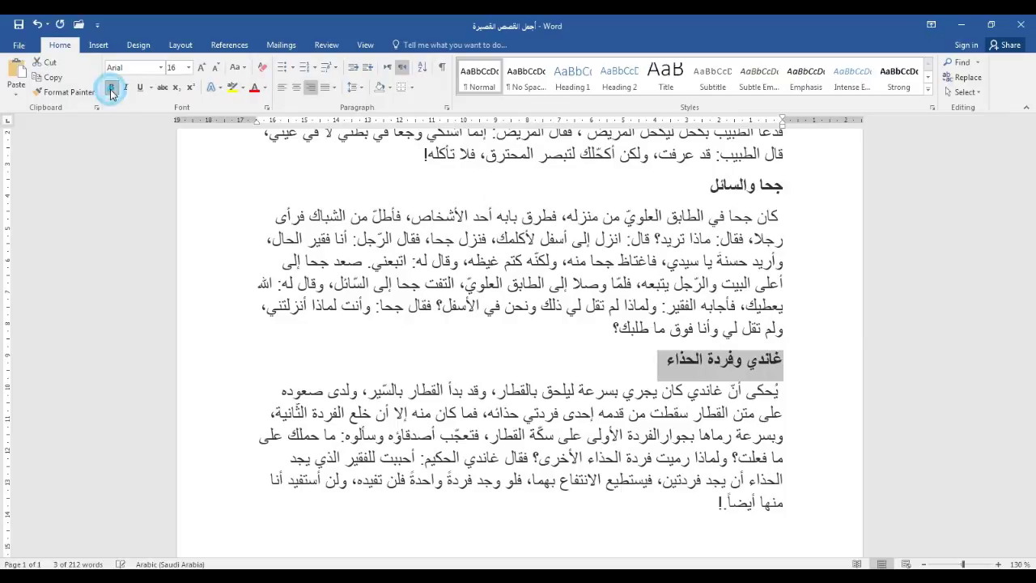